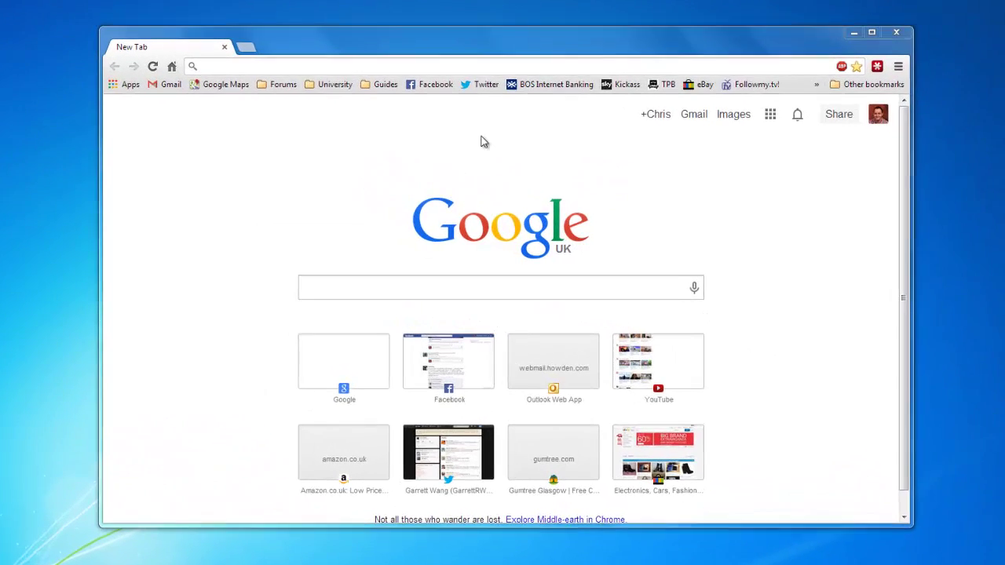
pyautogui.click(450, 54)
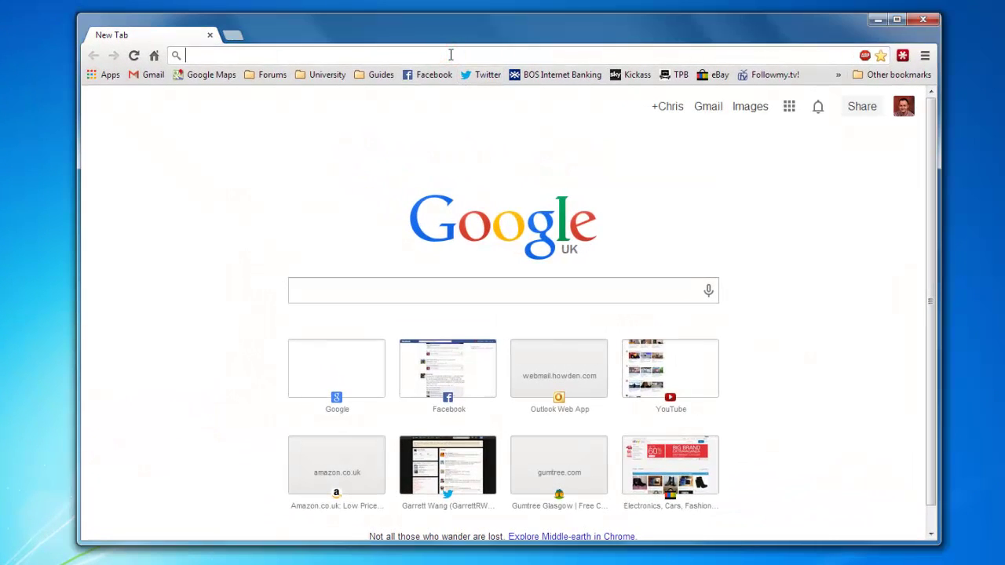
pyautogui.write('www.')
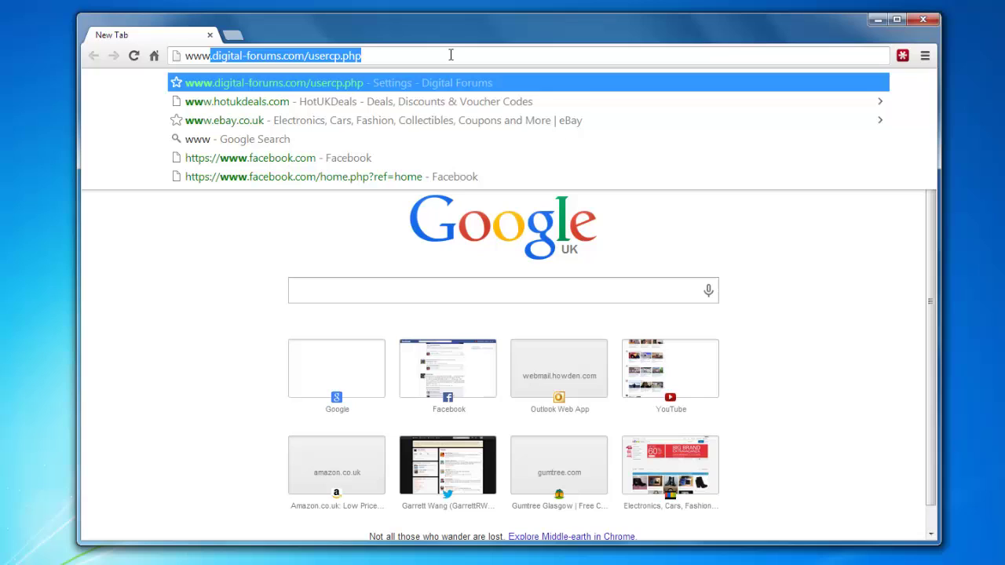
pyautogui.write('google.com/')
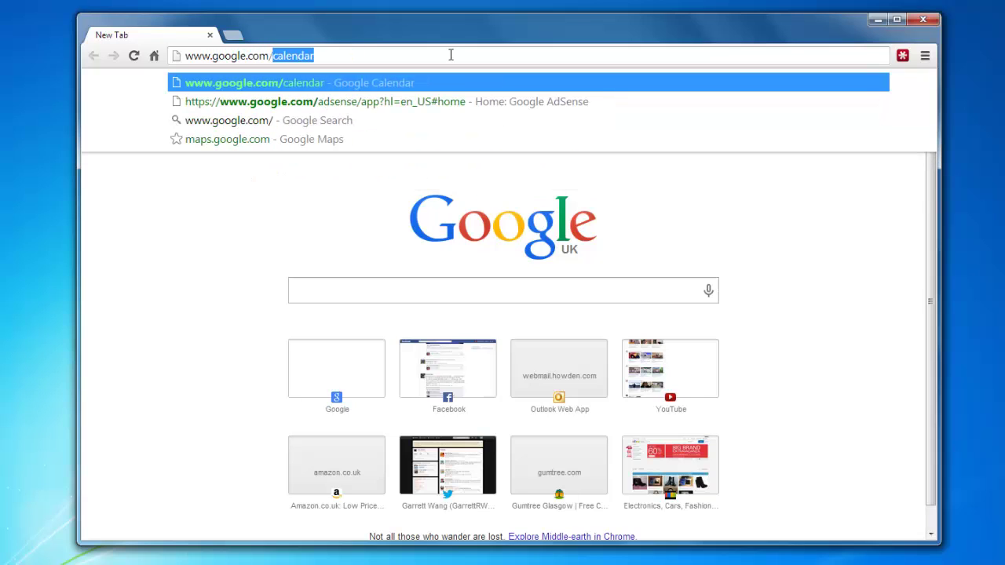
pyautogui.press('Return')
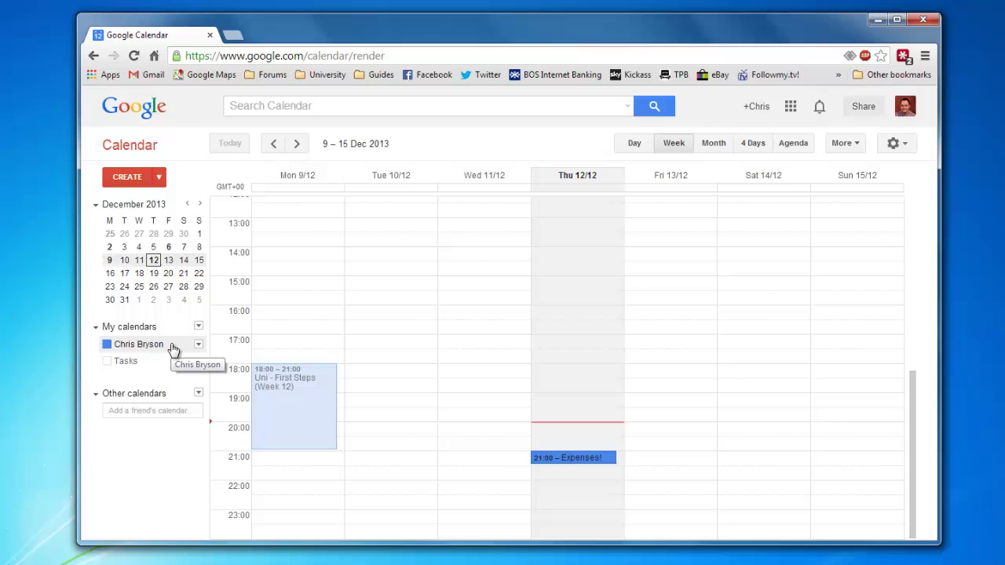
# - Open the options menu for the personal calendar under My calendars
pyautogui.click(199, 345)
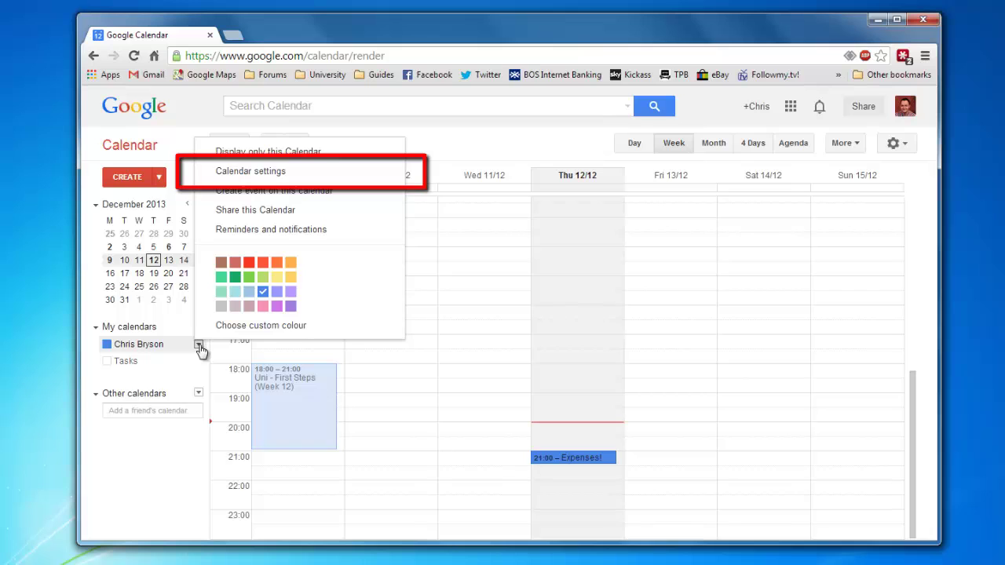
# - Open the personal calendar's settings page and scroll down to its Private Address section
pyautogui.click(285, 173)
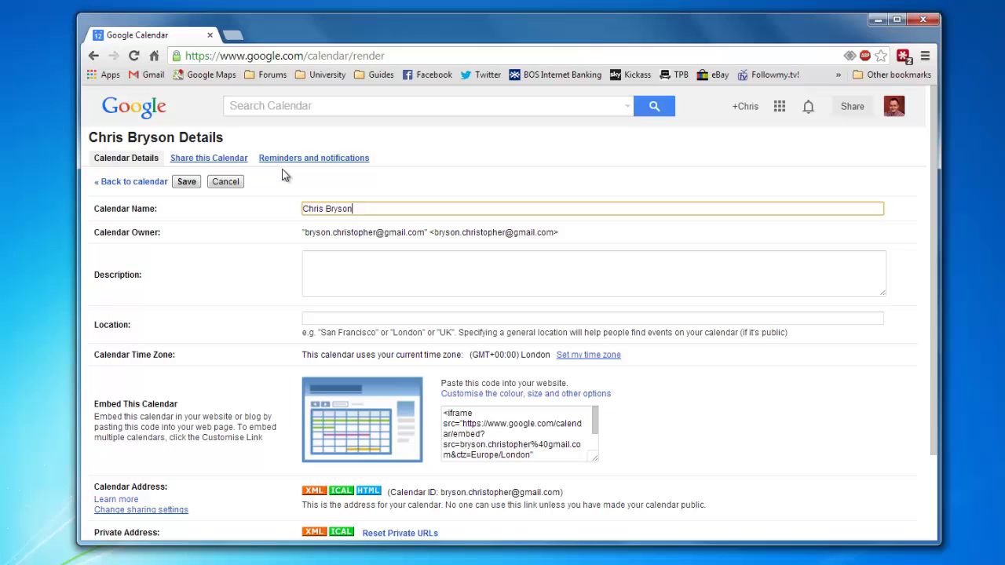
pyautogui.scroll(-3, 260, 268)
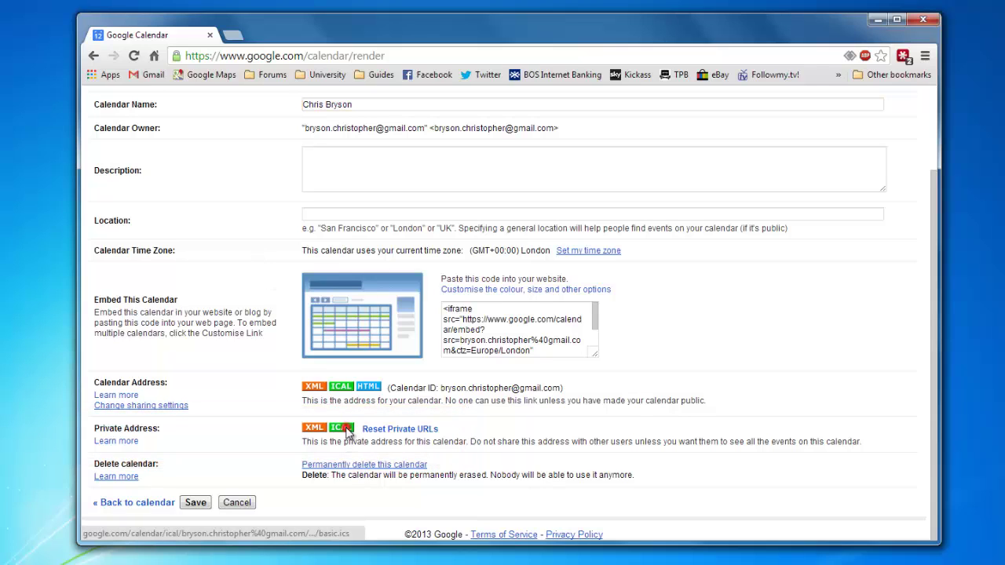
# - Copy the calendar's private ICAL feed address, then close the address notice
pyautogui.click(345, 432)
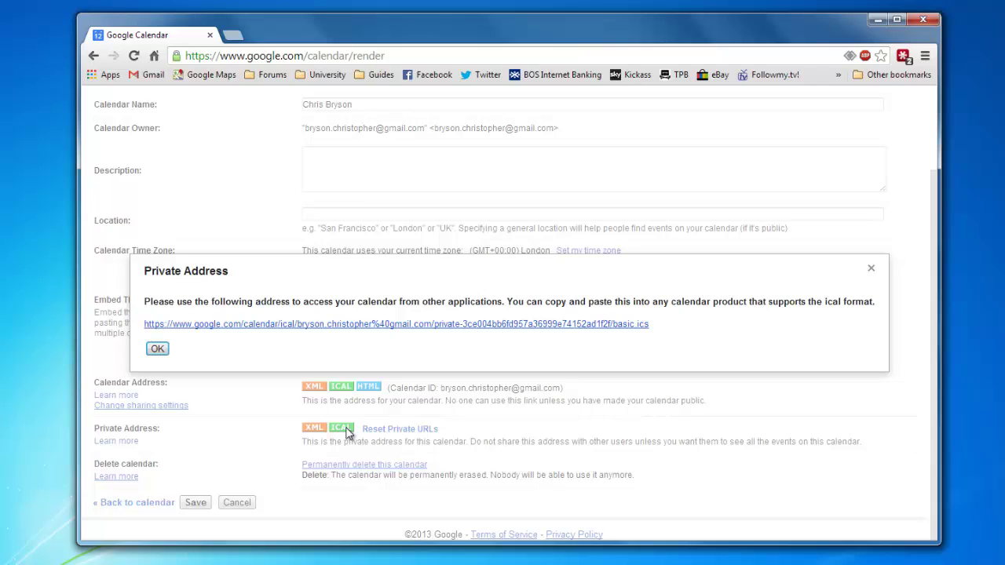
pyautogui.rightClick(384, 329)
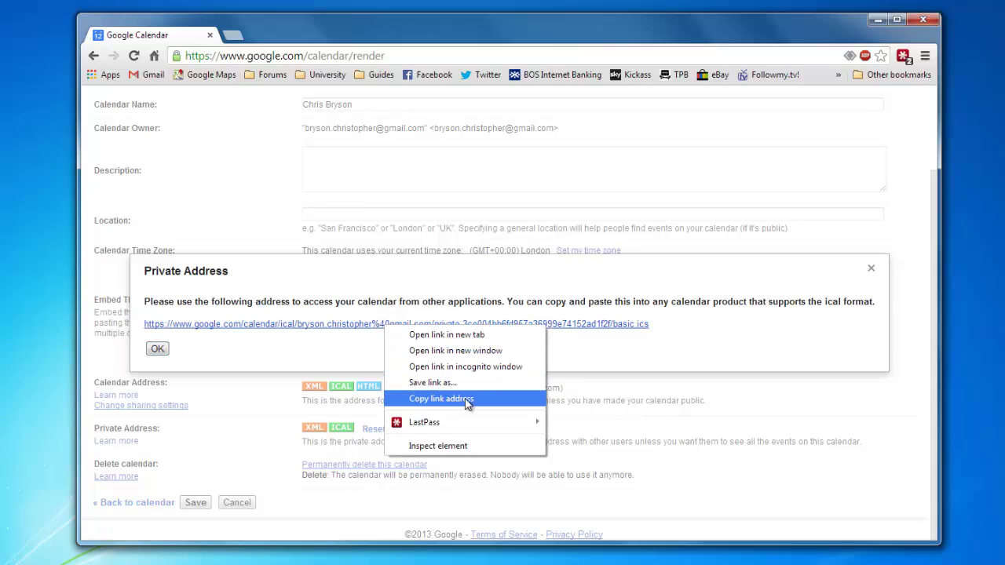
pyautogui.click(485, 403)
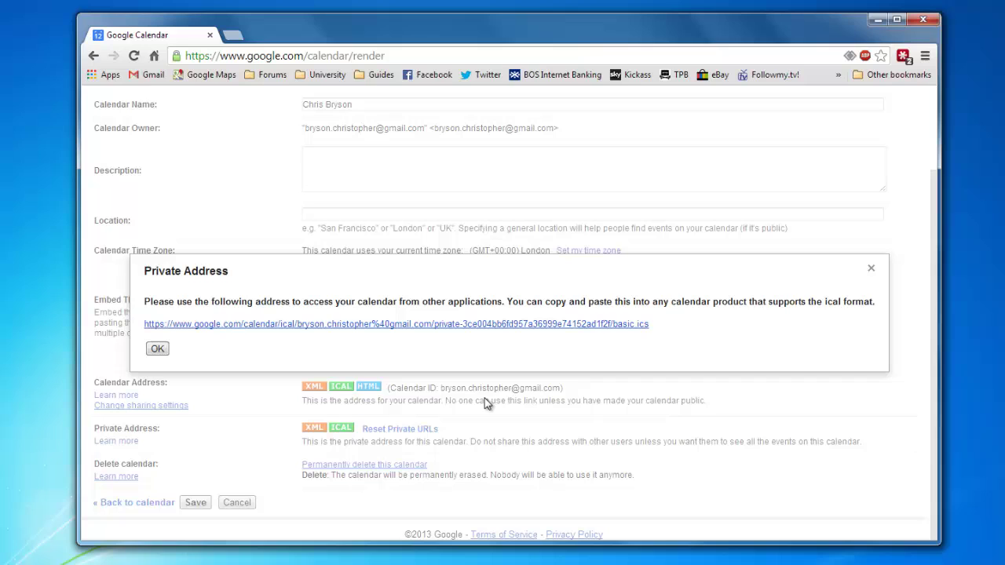
pyautogui.click(162, 348)
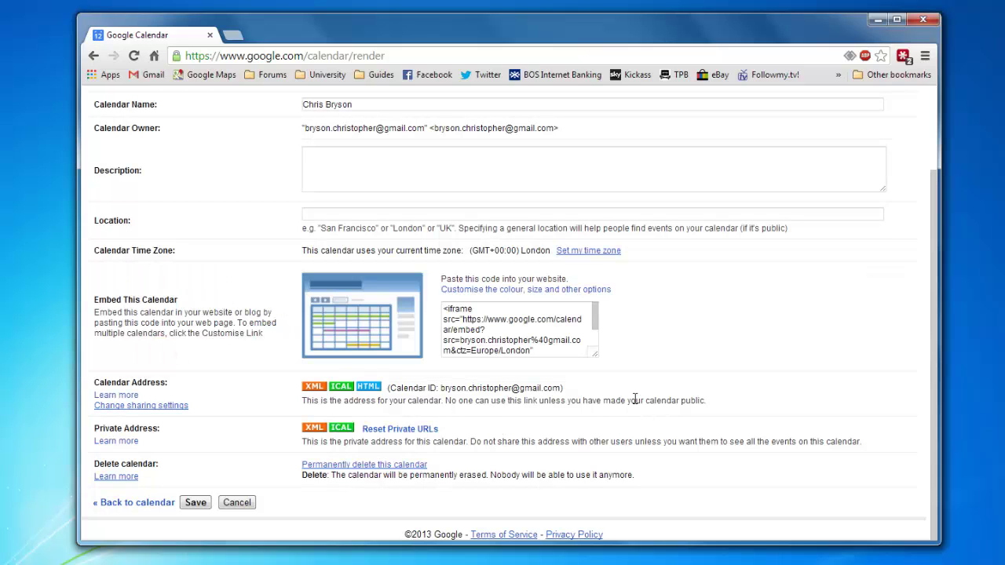
# - Minimize Chrome and open Outlook's Account Settings window from File > Info
pyautogui.click(875, 24)
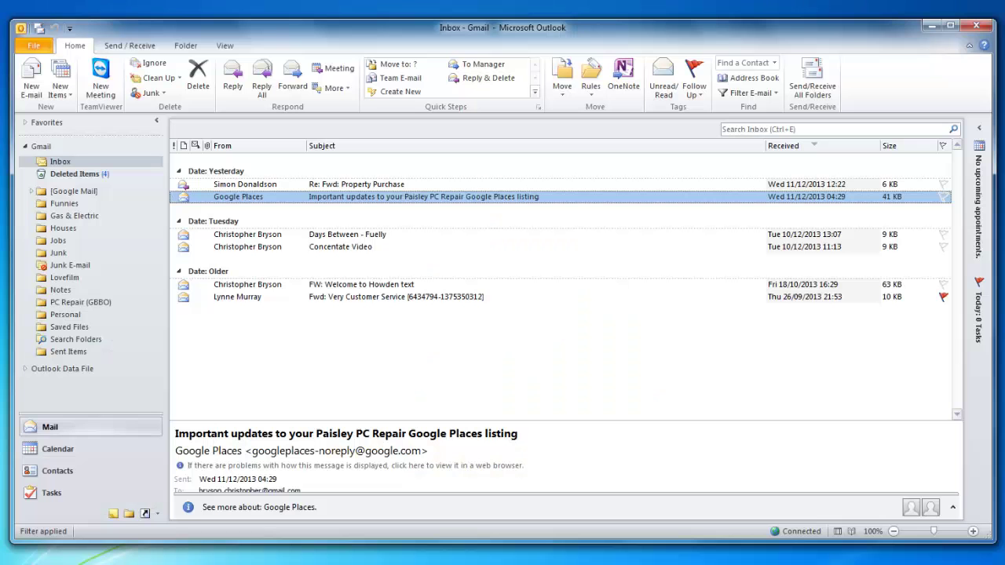
pyautogui.click(539, 367)
pyautogui.click(33, 45)
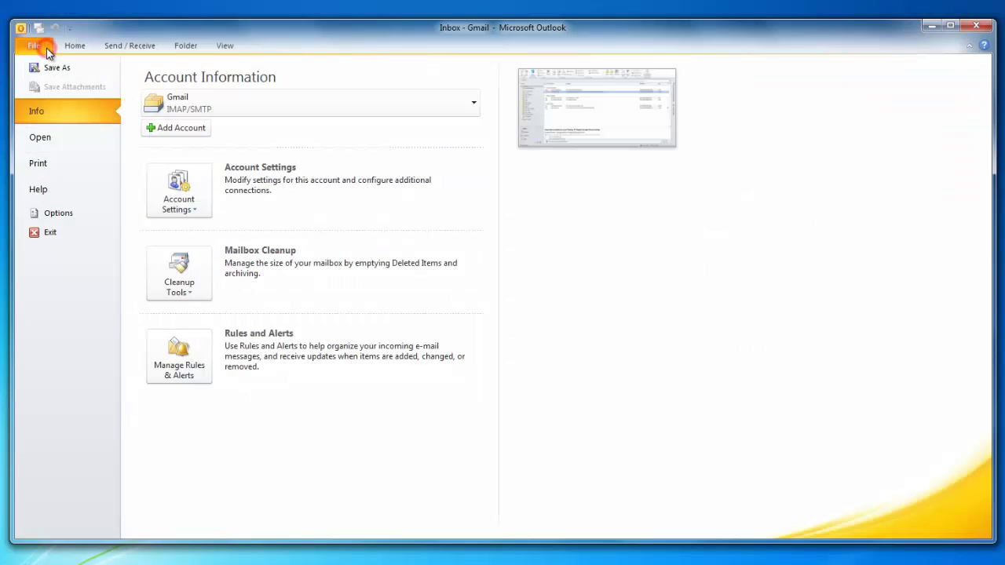
pyautogui.click(185, 187)
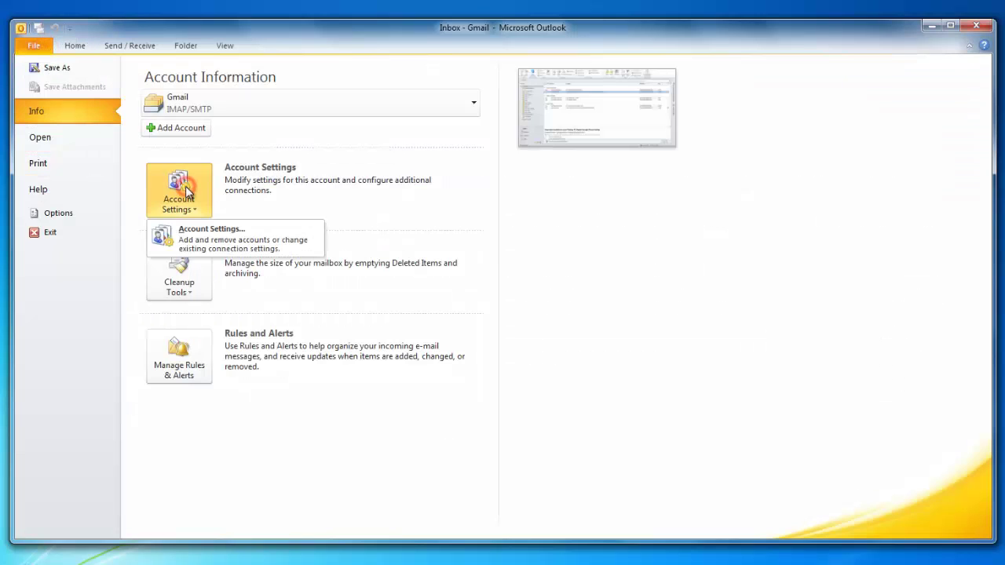
pyautogui.click(271, 242)
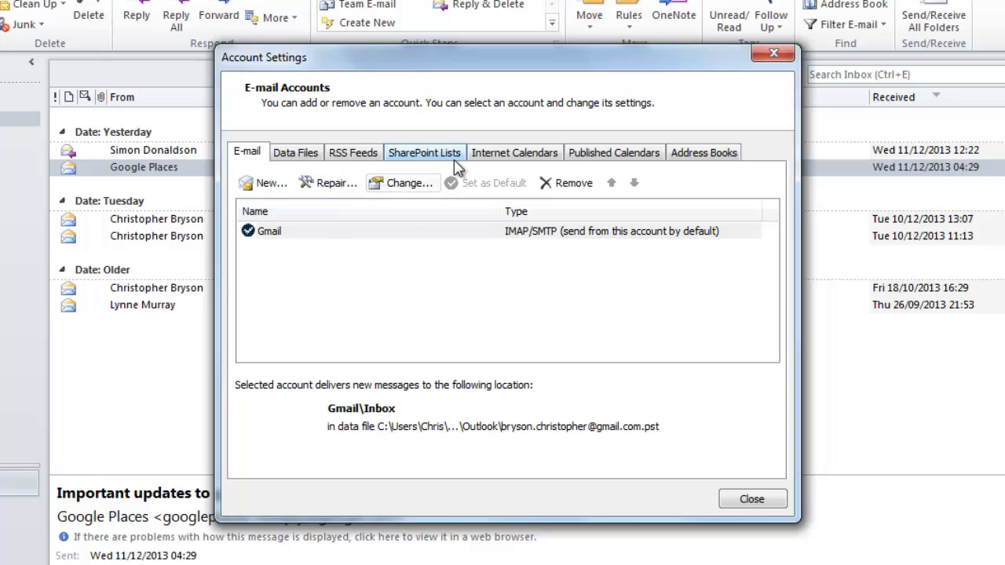
# - Add the copied Google iCal address as a new Internet Calendar subscription
pyautogui.click(516, 157)
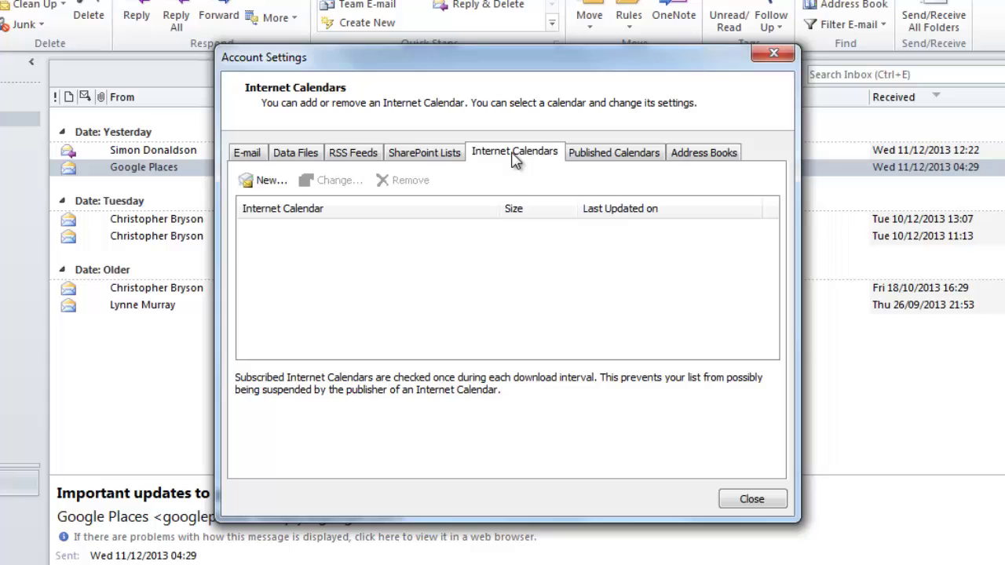
pyautogui.click(272, 182)
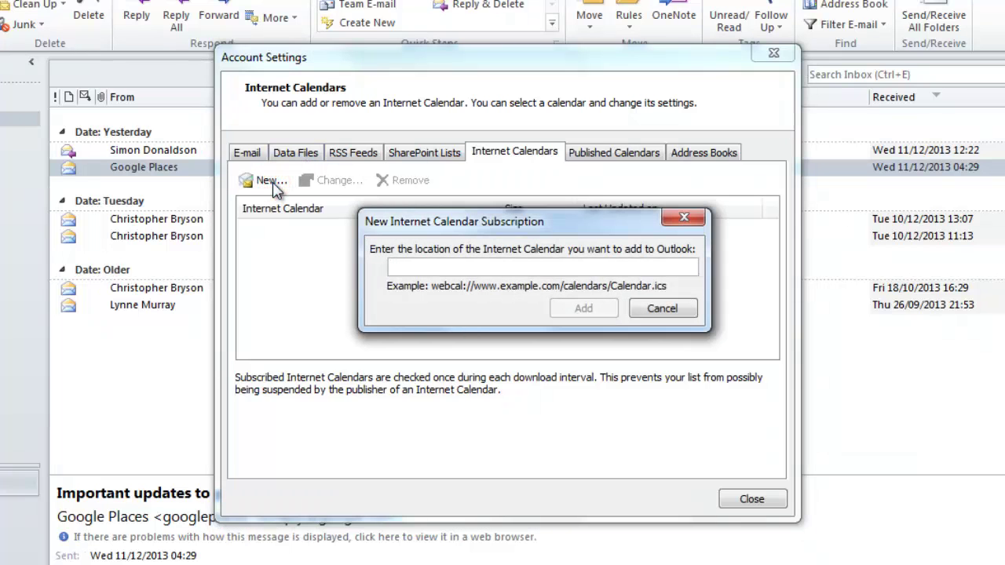
pyautogui.hotkey('ctrl', 'v')
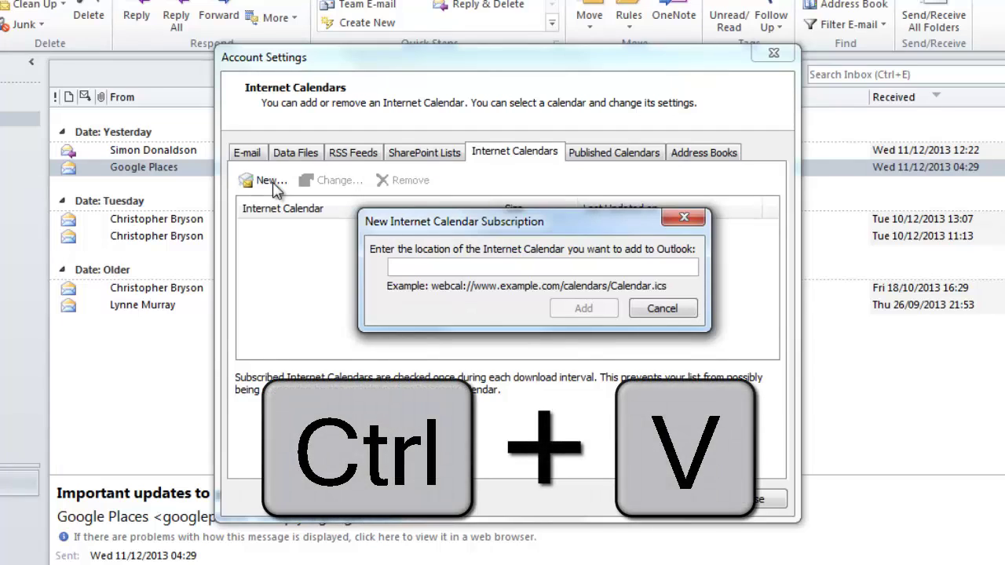
pyautogui.hotkey('ctrl', 'v')
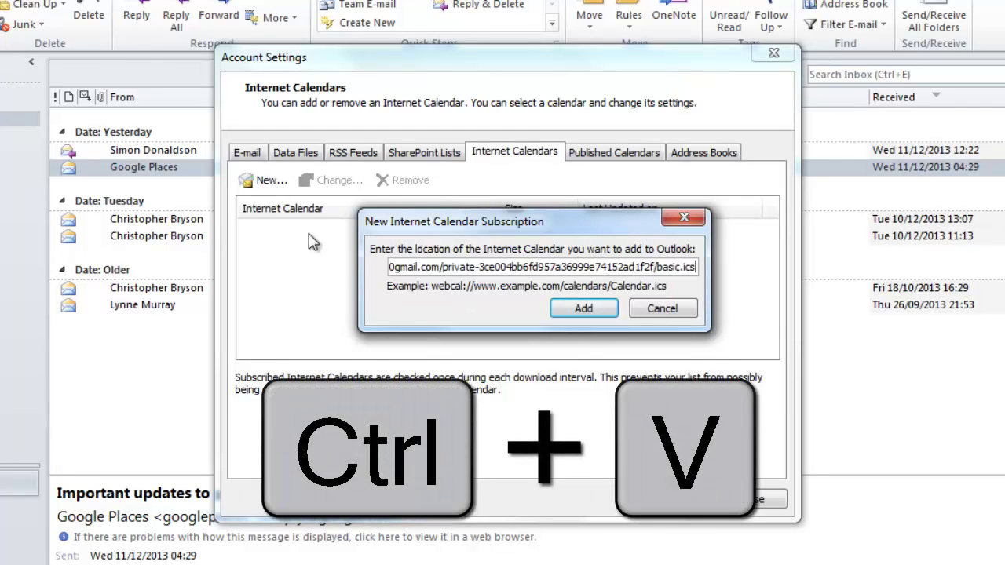
pyautogui.click(560, 307)
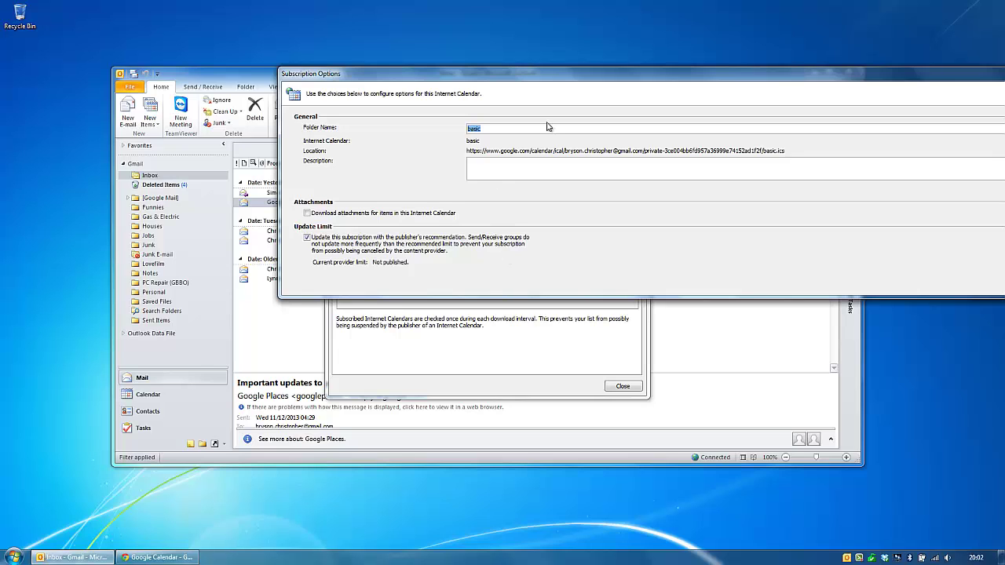
# - Rename the subscription folder from 'basic' to 'Google Calendar' and confirm the options
pyautogui.moveTo(666, 74)
pyautogui.mouseDown()
pyautogui.moveTo(397, 107)
pyautogui.moveTo(528, 110)
pyautogui.moveTo(354, 108)
pyautogui.moveTo(494, 112)
pyautogui.moveTo(376, 118)
pyautogui.moveTo(410, 123)
pyautogui.moveTo(502, 119)
pyautogui.moveTo(330, 118)
pyautogui.moveTo(280, 128)
pyautogui.moveTo(506, 144)
pyautogui.moveTo(359, 139)
pyautogui.moveTo(403, 139)
pyautogui.moveTo(393, 117)
pyautogui.mouseUp()
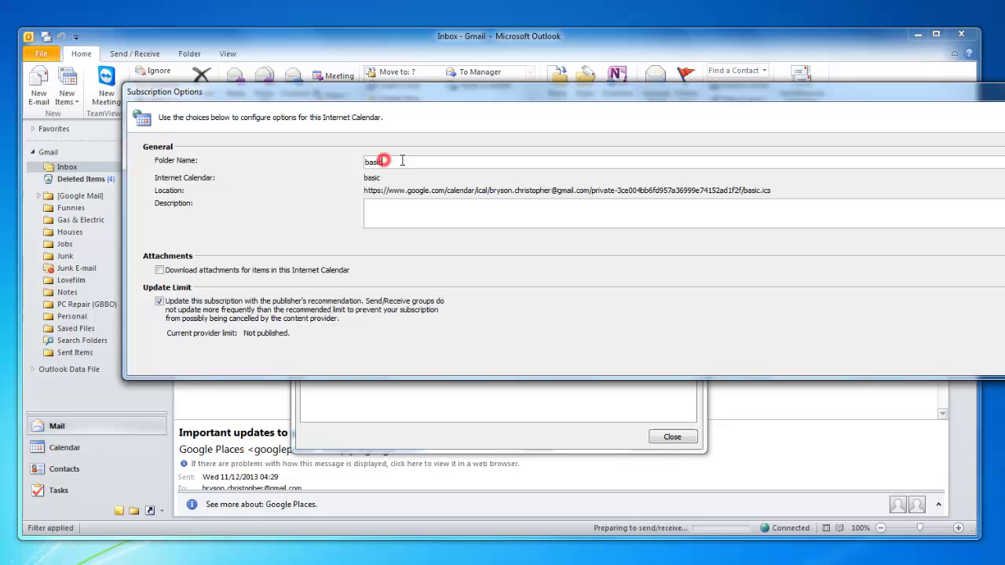
pyautogui.doubleClick(377, 164)
pyautogui.write('Go')
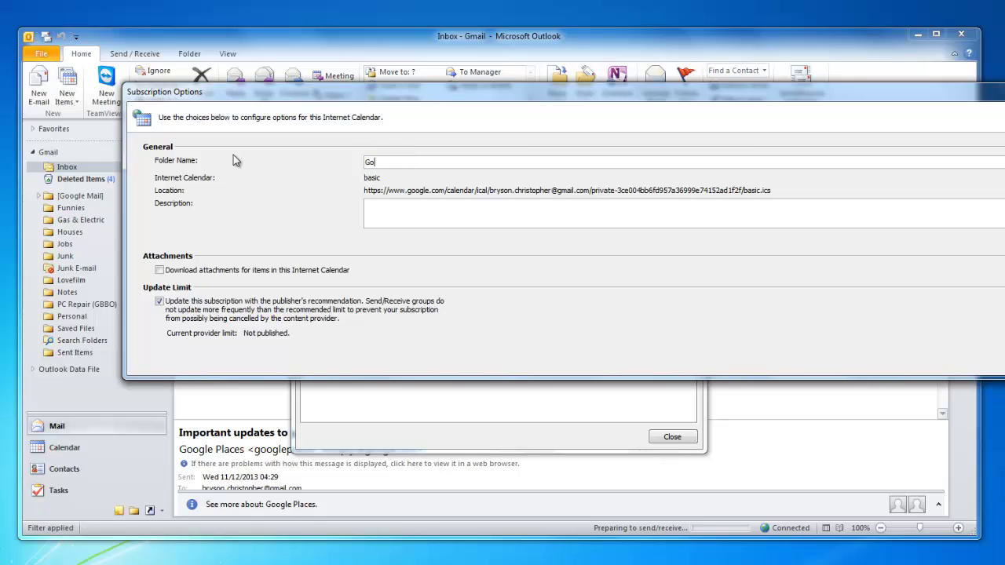
pyautogui.write('ogle Calendar')
pyautogui.press('Return')
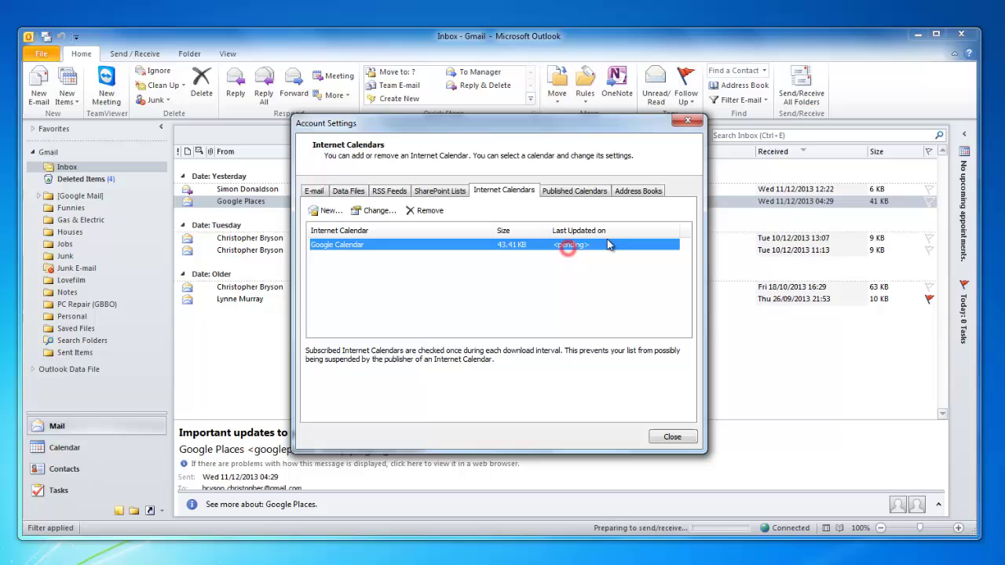
# - Close Account Settings and open the send/receive error report
pyautogui.click(667, 437)
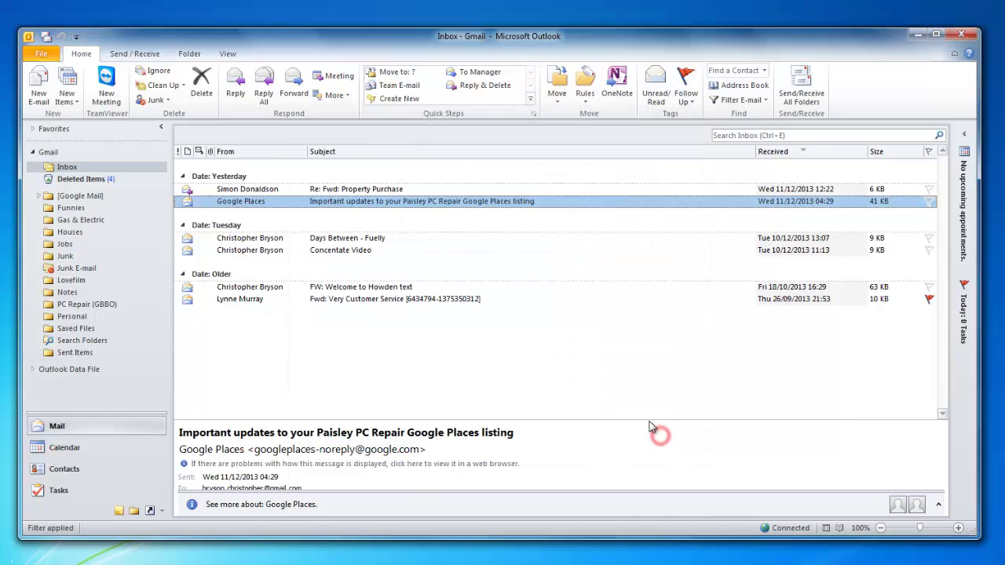
pyautogui.click(602, 396)
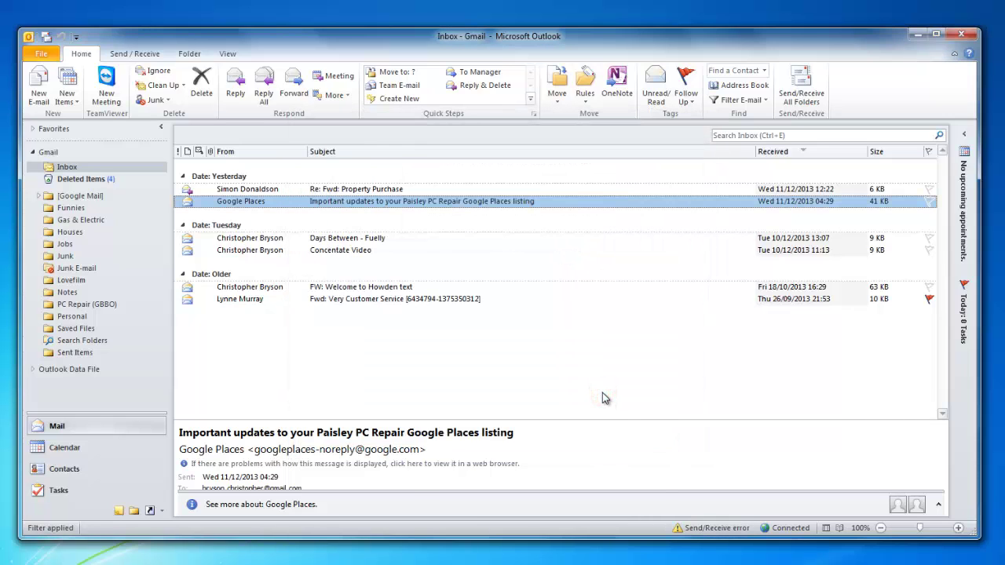
pyautogui.click(702, 531)
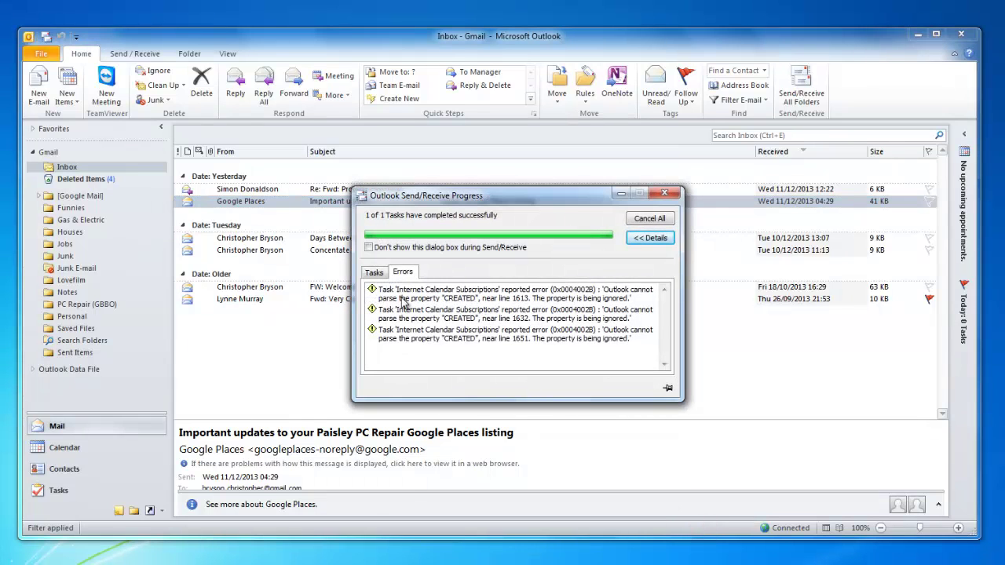
# - Read the three subscription parsing errors, then close the progress dialog
pyautogui.click(491, 294)
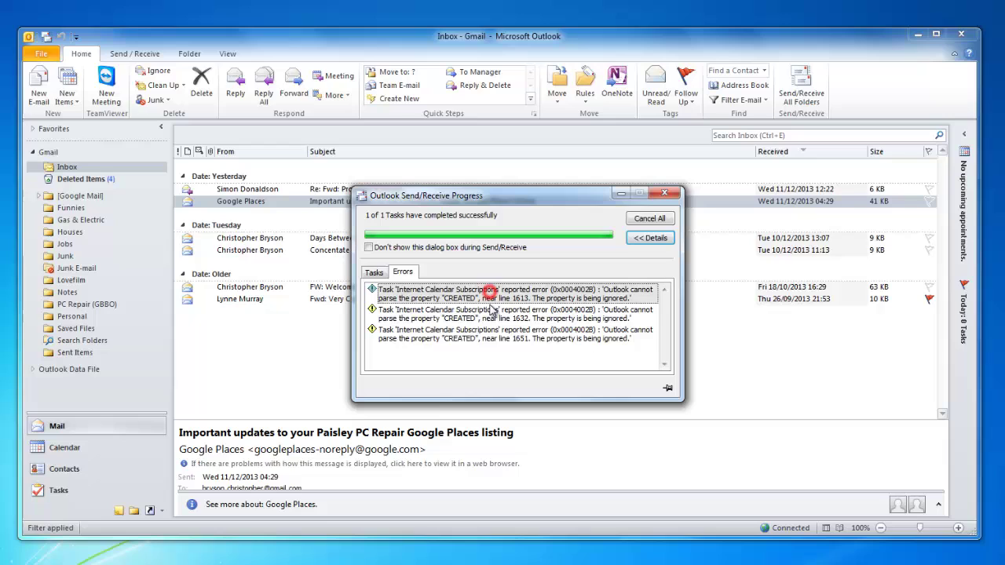
pyautogui.click(496, 314)
pyautogui.click(493, 334)
pyautogui.click(505, 290)
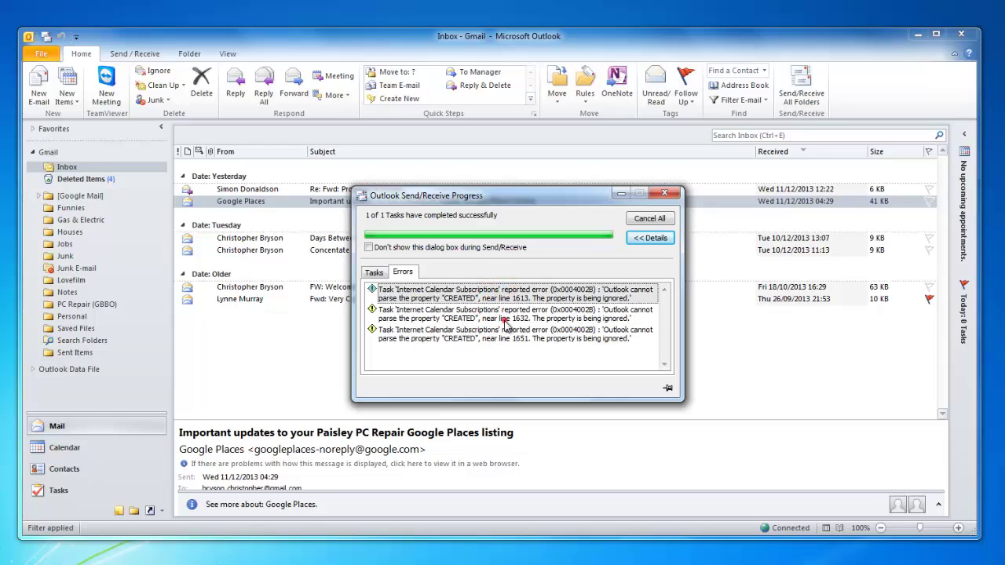
pyautogui.click(503, 315)
pyautogui.click(503, 333)
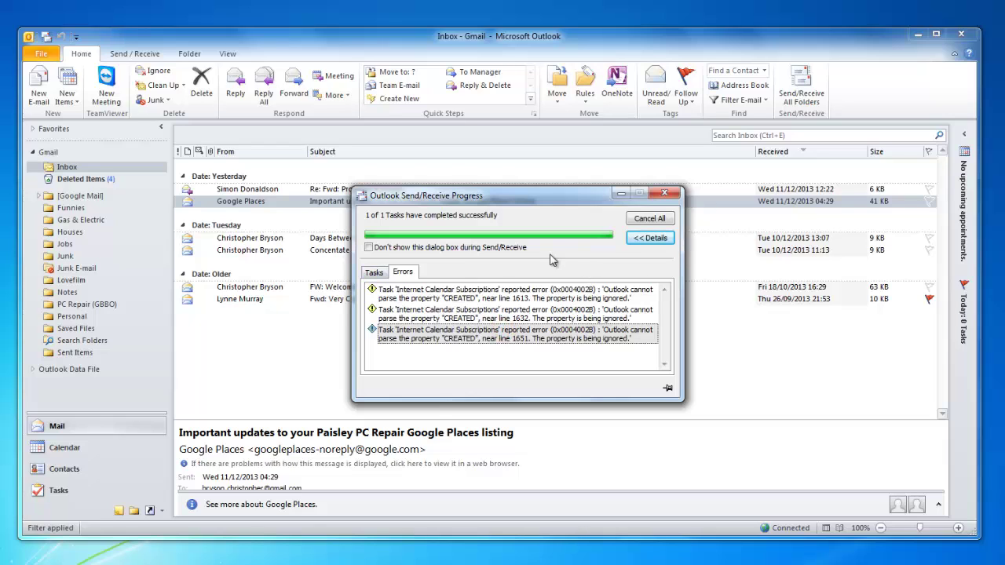
pyautogui.click(670, 192)
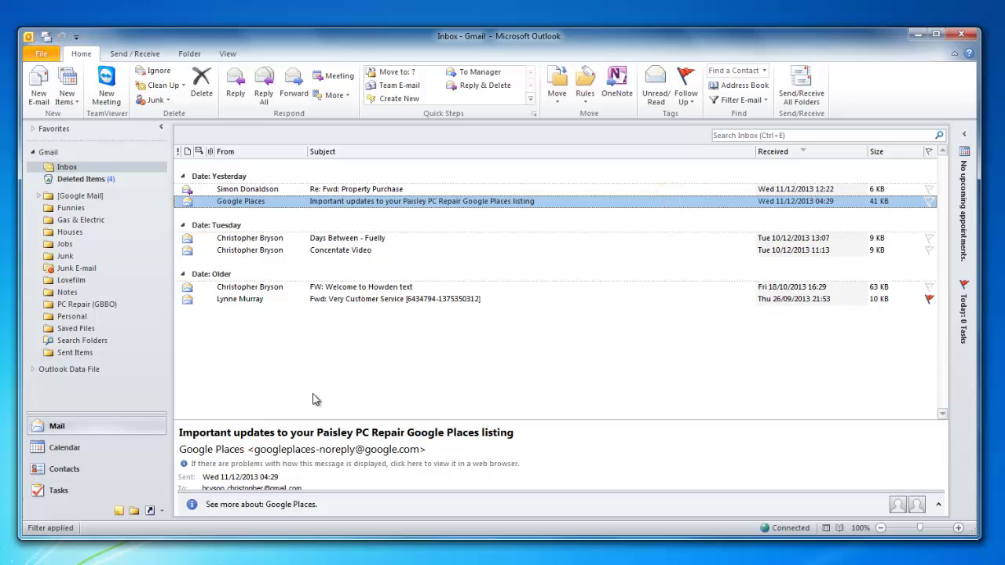
# - Show only Google Calendar in Outlook's Calendar view and scroll to the evening events
pyautogui.click(121, 451)
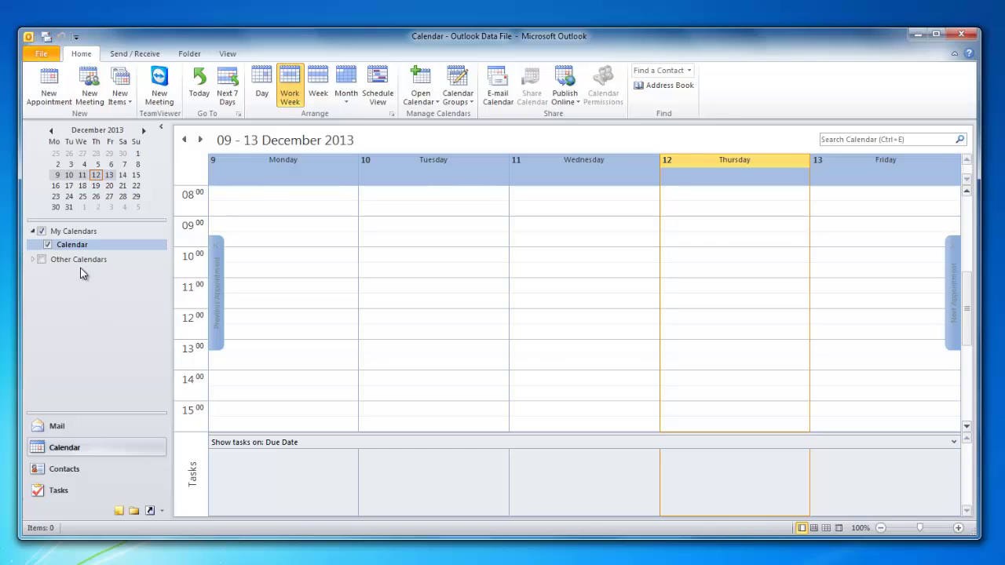
pyautogui.click(33, 260)
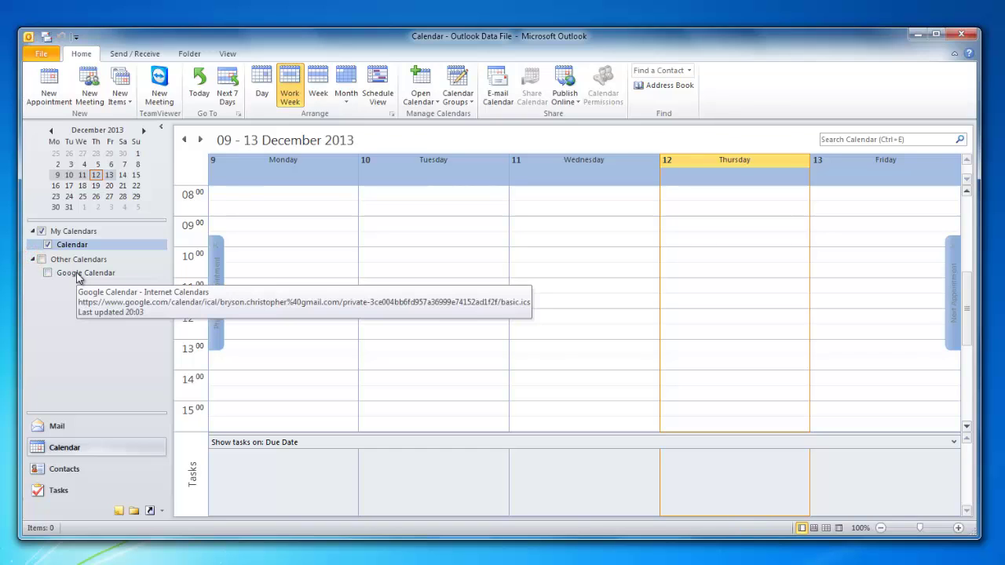
pyautogui.click(77, 275)
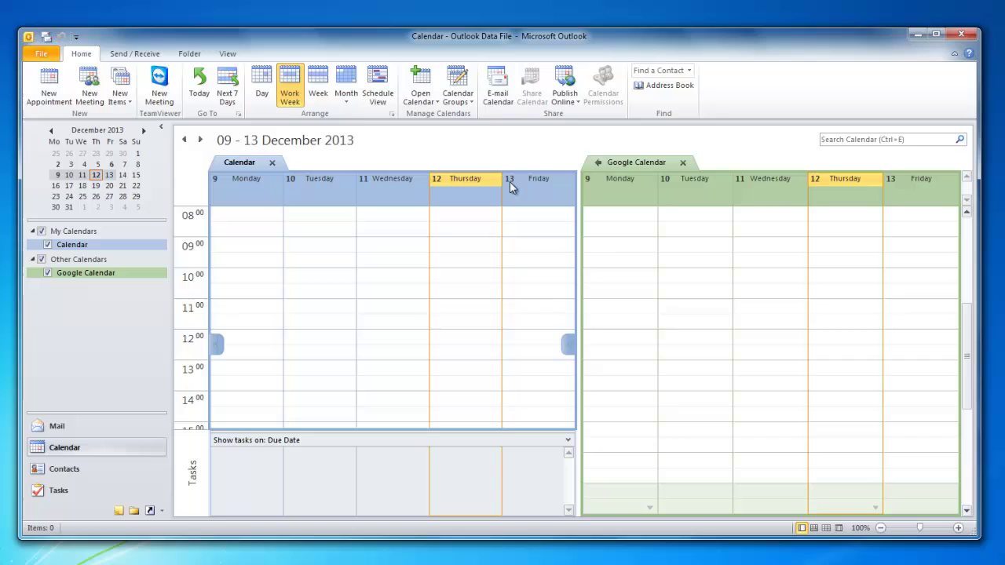
pyautogui.click(271, 164)
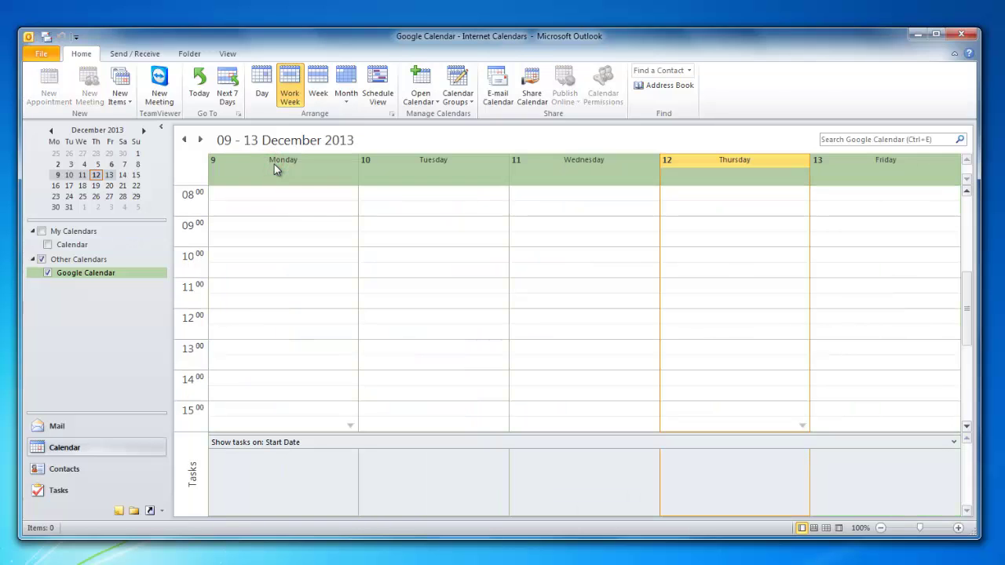
pyautogui.scroll(-5, 658, 336)
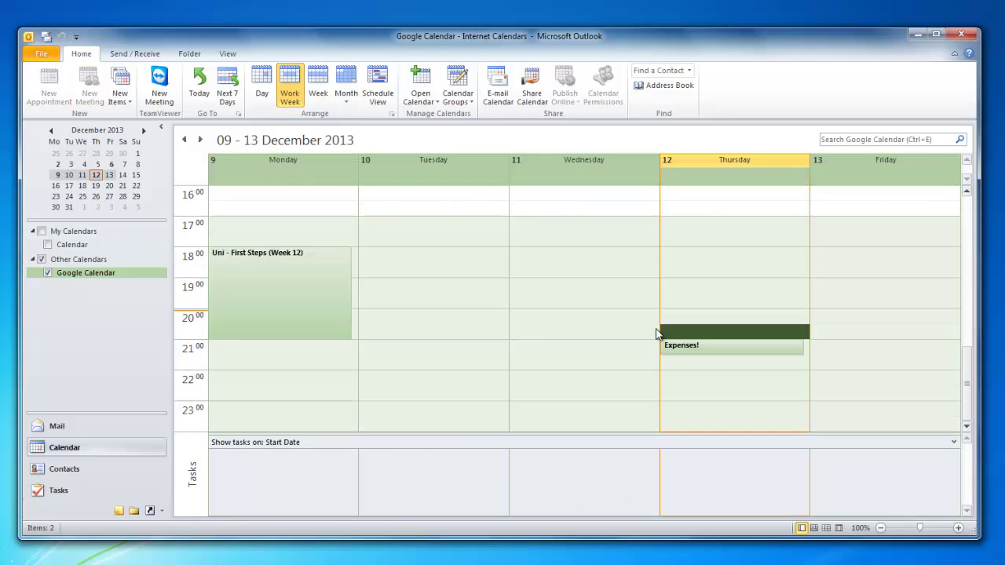
pyautogui.click(542, 347)
pyautogui.click(404, 270)
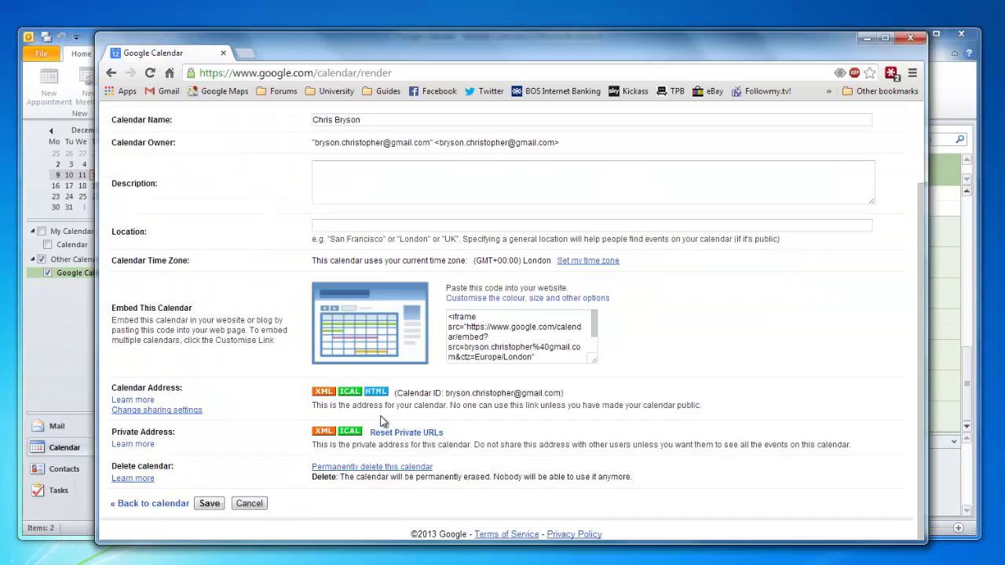
# - Return Google Calendar's web page to week view to compare events, then minimize Chrome
pyautogui.scroll(2, 198, 303)
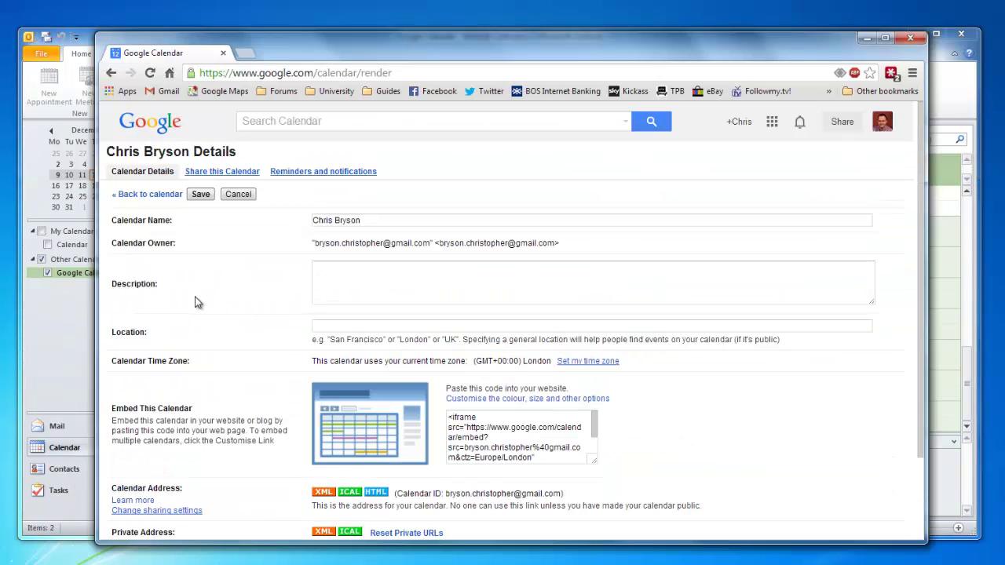
pyautogui.click(238, 193)
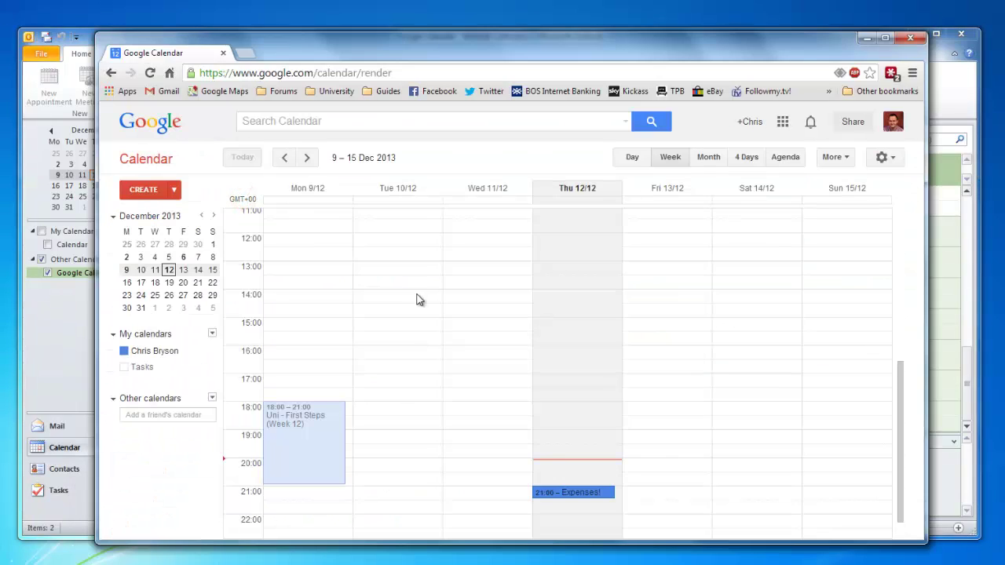
pyautogui.scroll(-1, 416, 298)
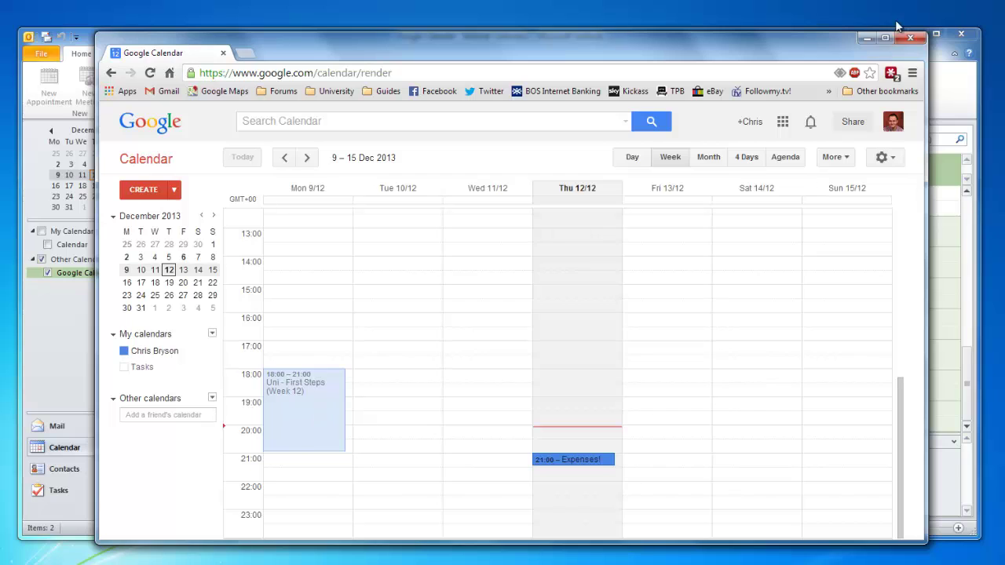
pyautogui.click(868, 38)
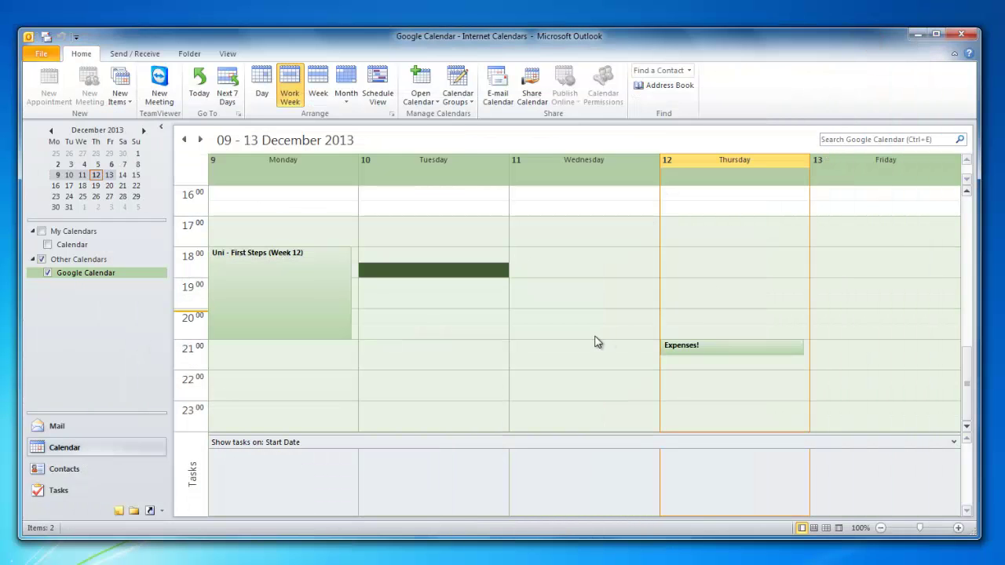